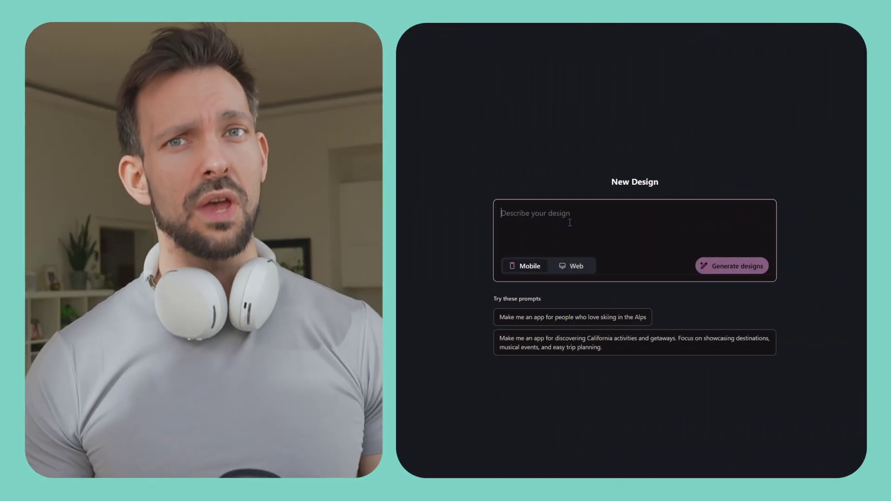
- Enter the mobile design prompt 'design a fitness app including the flow'
{"action": "type", "text": "design a fitness app including the flow"}
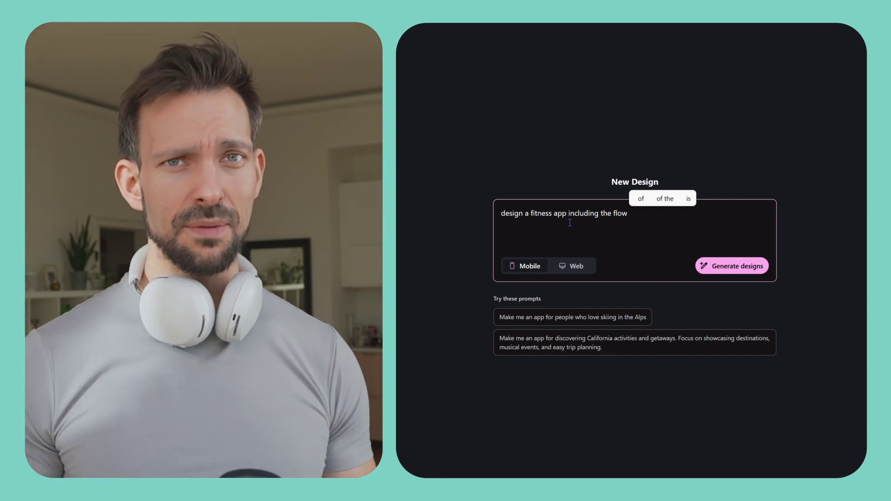
{"action": "key", "text": "ctrl+Left"}
{"action": "key", "text": "ctrl+Left"}
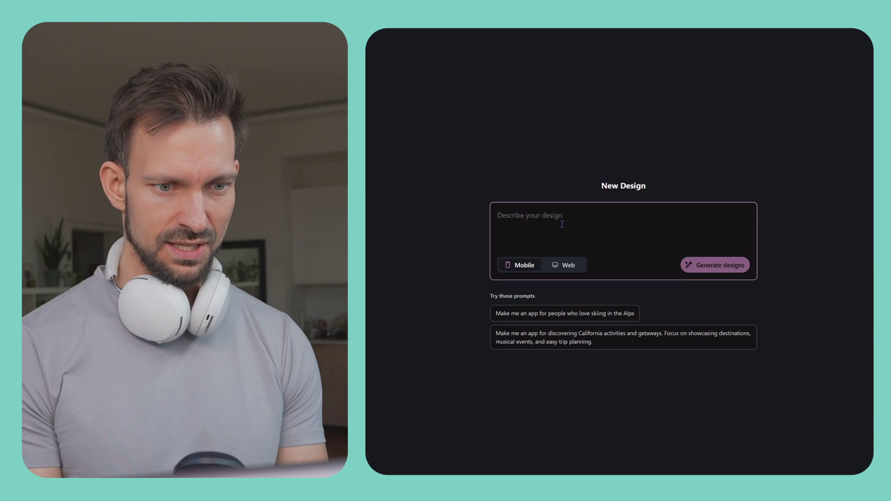
- Paste the fitness app prompt into the box and return to the end of its text
{"action": "type", "text": "design a fitness app including the flow"}
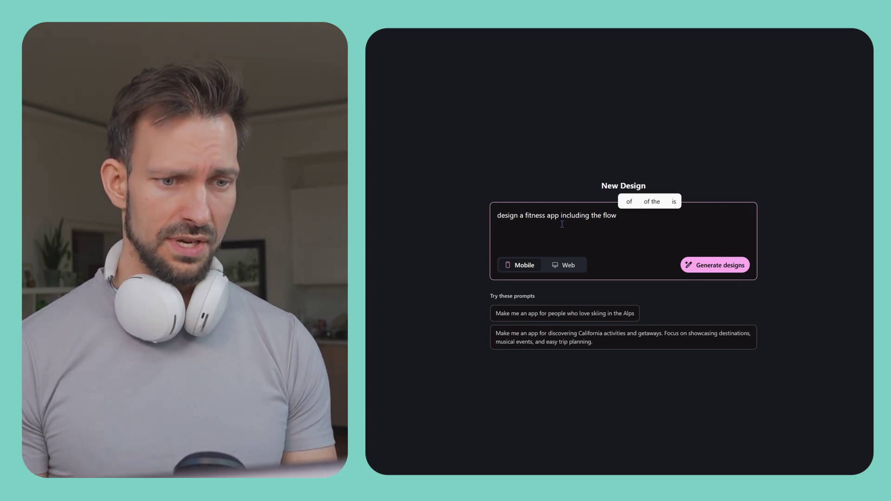
{"action": "left_click", "coordinate": [562, 224]}
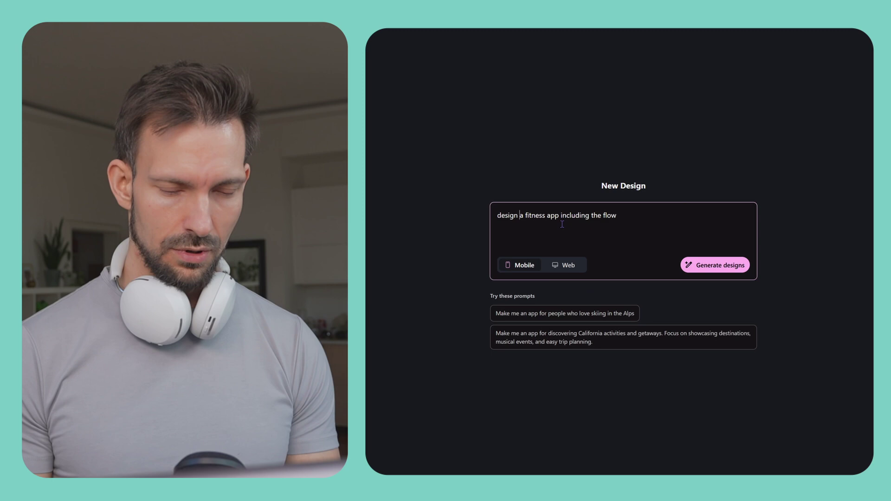
{"action": "key", "text": "Right"}
{"action": "key", "text": "Right"}
{"action": "key", "text": "Right"}
{"action": "key", "text": "Right"}
{"action": "key", "text": "Right"}
{"action": "key", "text": "Right"}
{"action": "key", "text": "Right"}
{"action": "key", "text": "Right"}
{"action": "key", "text": "Right"}
{"action": "key", "text": "Right"}
{"action": "key", "text": "Right"}
{"action": "key", "text": "Right"}
{"action": "key", "text": "Right"}
{"action": "key", "text": "Right"}
{"action": "key", "text": "Right"}
{"action": "key", "text": "Right"}
{"action": "key", "text": "Right"}
{"action": "key", "text": "Right"}
{"action": "key", "text": "Right"}
{"action": "key", "text": "Right"}
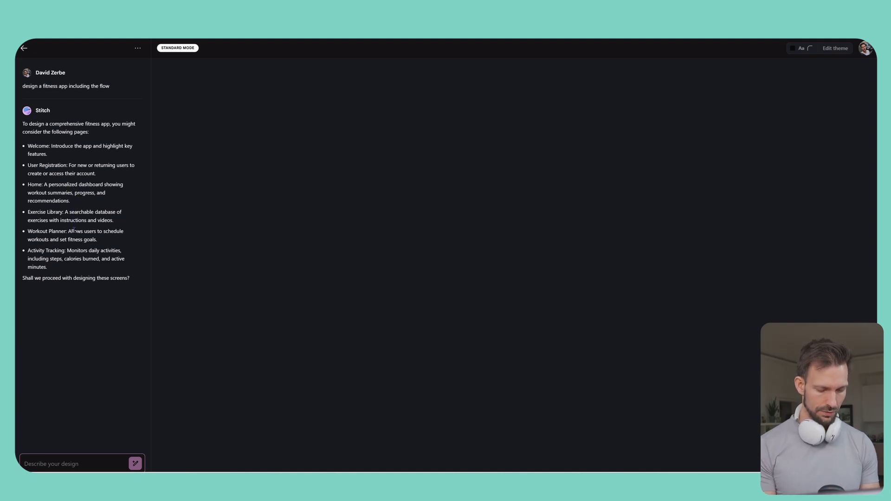
- Start a reply to the proposed page list asking for gamification and first drafts
{"action": "left_click", "coordinate": [61, 463]}
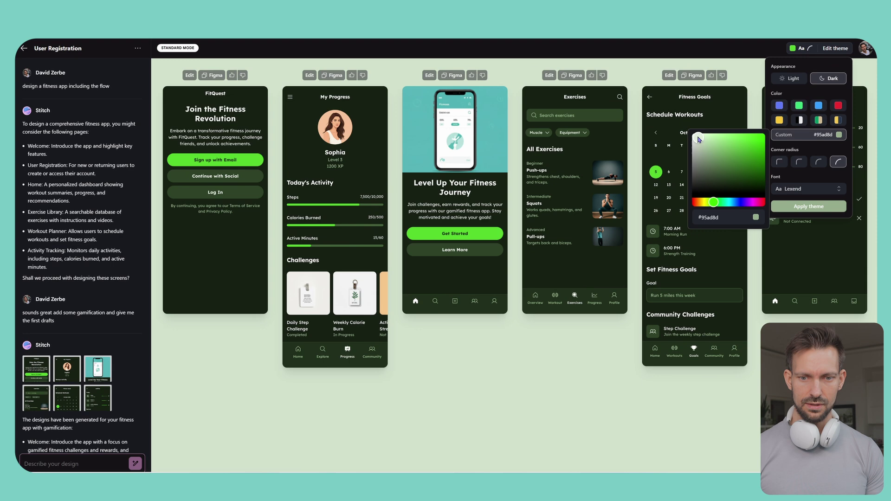
- Set the theme to Light with deep pink custom colour #cf196b and apply it
{"action": "left_click", "coordinate": [834, 140]}
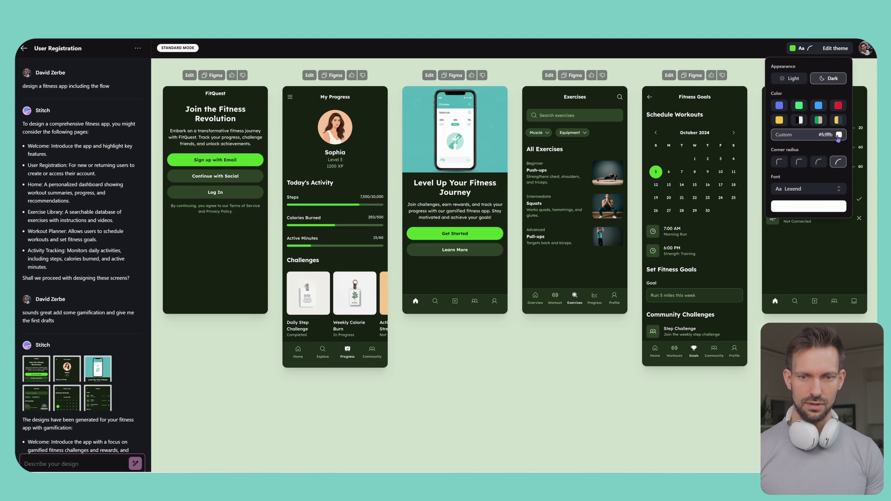
{"action": "left_click", "coordinate": [838, 135]}
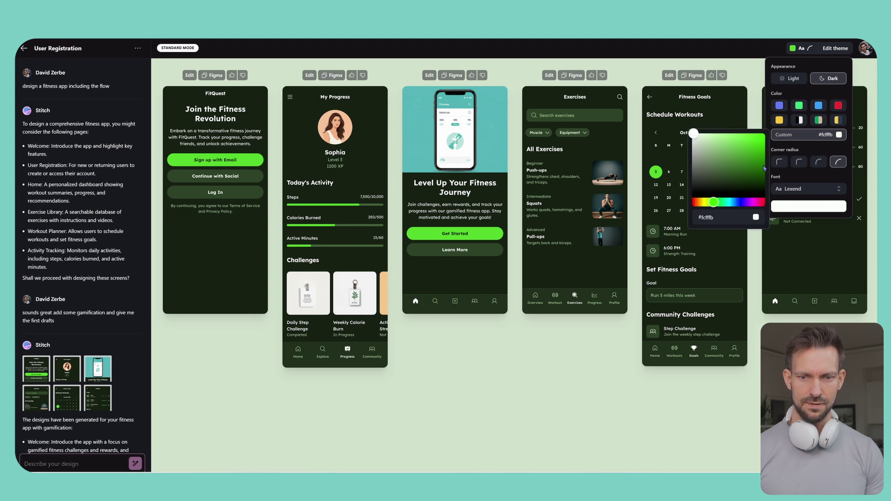
{"action": "left_click", "coordinate": [752, 202]}
{"action": "left_click_drag", "start_coordinate": [754, 163], "coordinate": [756, 145]}
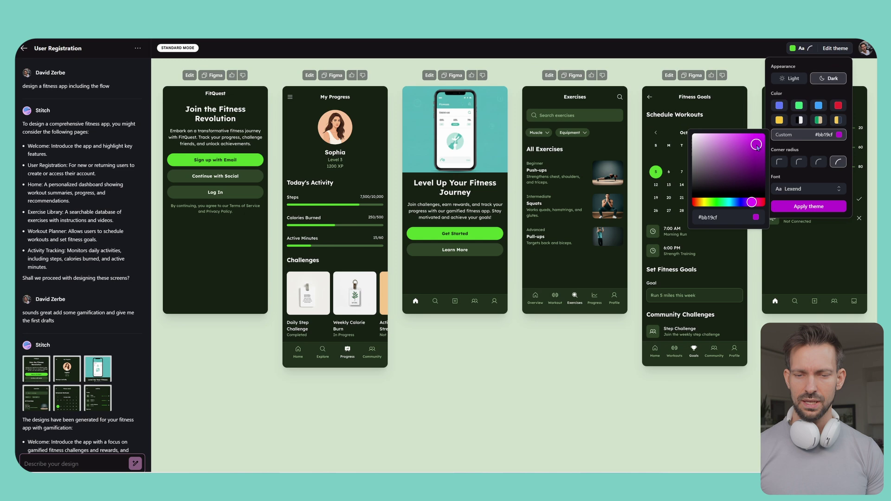
{"action": "left_click", "coordinate": [760, 202]}
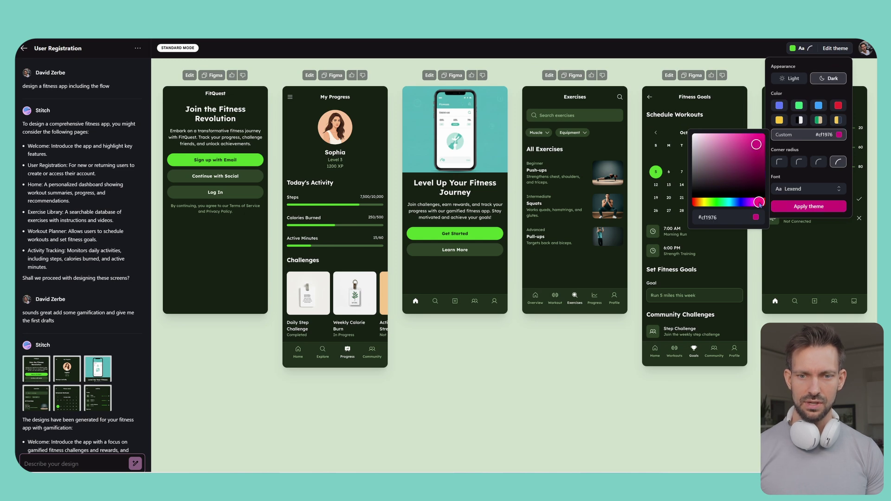
{"action": "left_click_drag", "start_coordinate": [760, 204], "coordinate": [761, 205]}
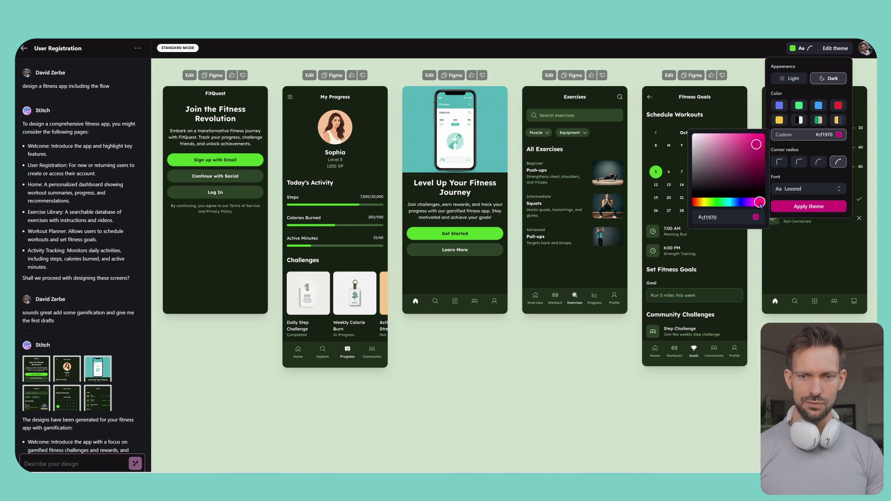
{"action": "left_click", "coordinate": [795, 80]}
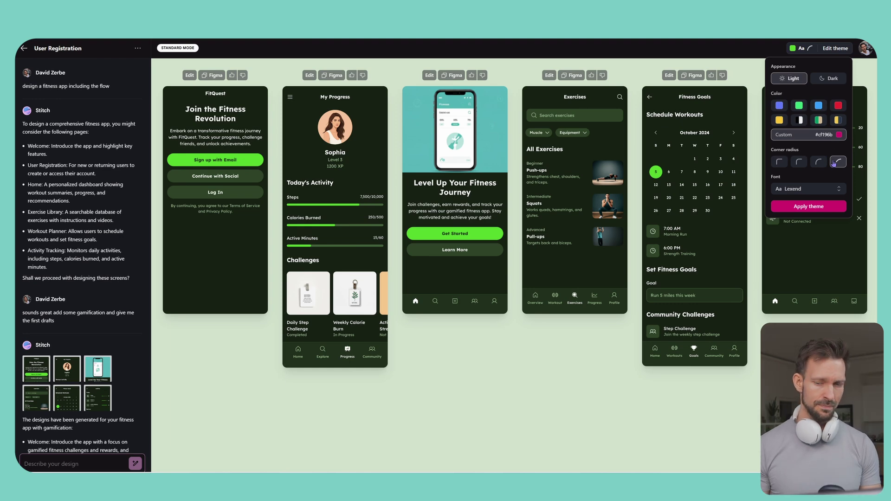
{"action": "left_click", "coordinate": [830, 190]}
{"action": "left_click", "coordinate": [820, 207]}
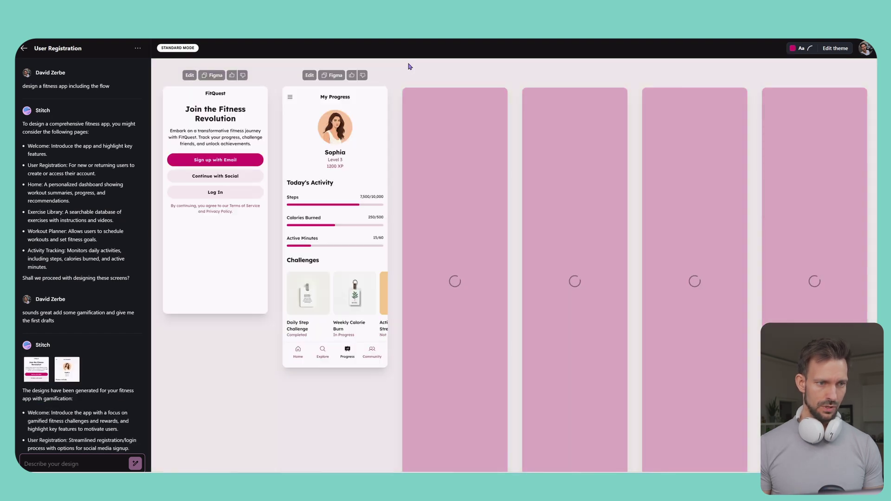
- Copy the light pink My Progress screen for Figma and switch to Figma
{"action": "left_click", "coordinate": [333, 75]}
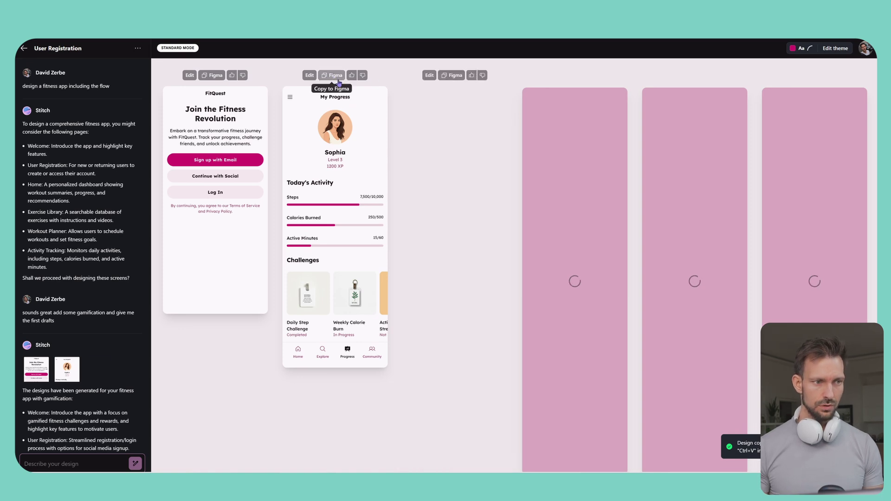
{"action": "key", "text": "alt+Tab"}
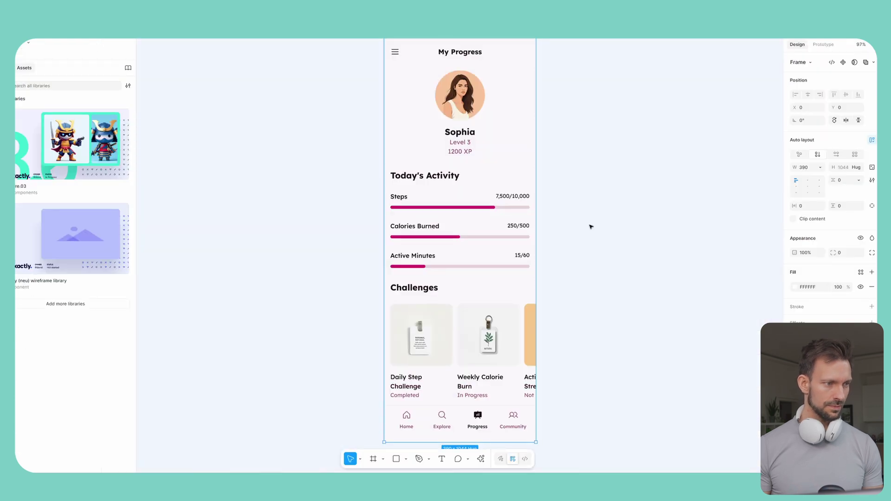
{"action": "scroll", "coordinate": [591, 226], "scroll_direction": "right", "scroll_amount": 3}
{"action": "left_click", "coordinate": [22, 65]}
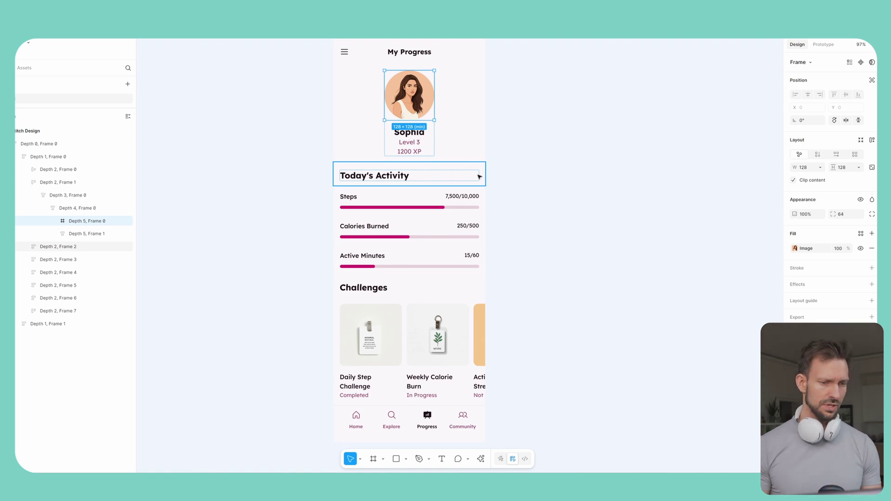
{"action": "left_click", "coordinate": [425, 204]}
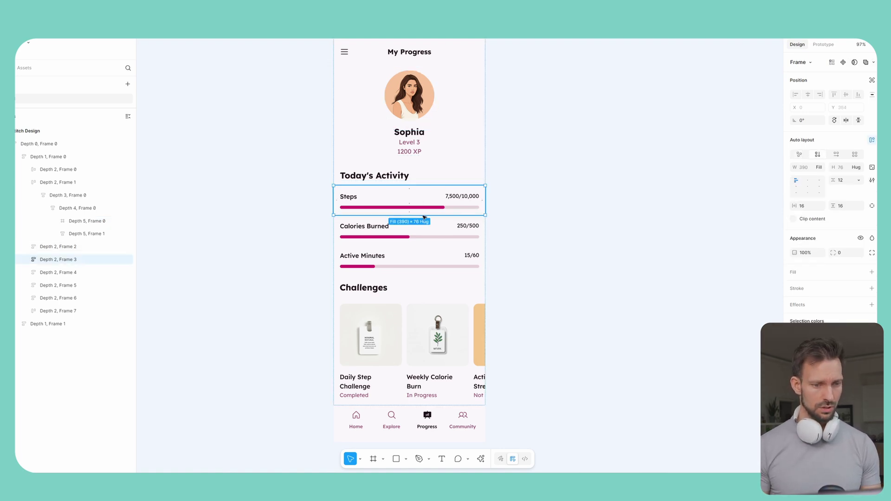
{"action": "left_click", "coordinate": [429, 341]}
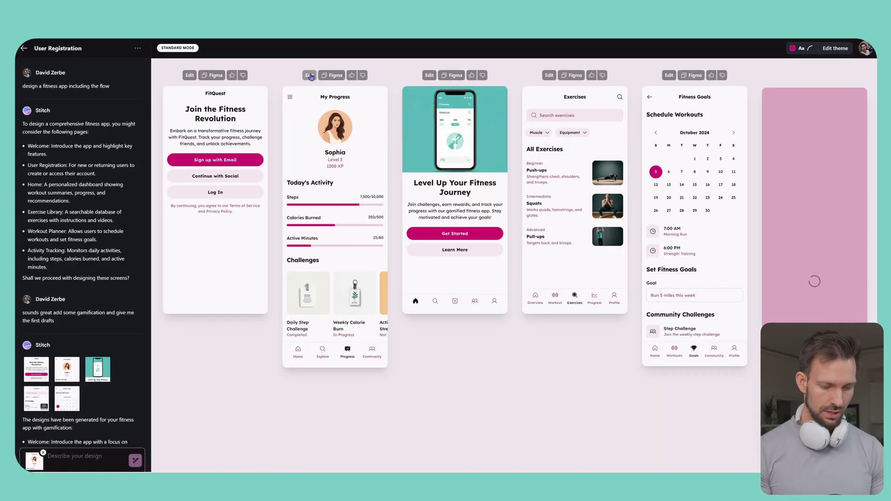
- Send the request 'Can you add atrophy collection and an edit profile button'
{"action": "scroll", "coordinate": [104, 399], "scroll_direction": "down", "scroll_amount": 5}
{"action": "left_click", "coordinate": [71, 457]}
{"action": "type", "text": "Can "}
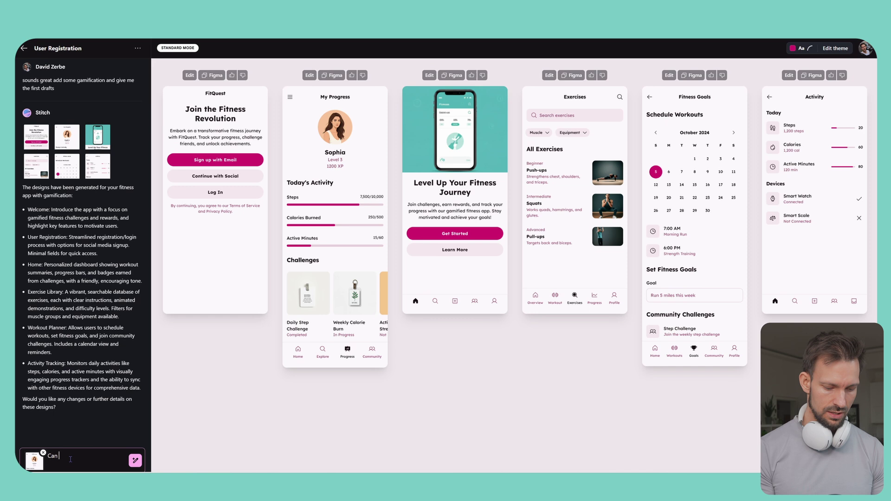
{"action": "type", "text": "you add a"}
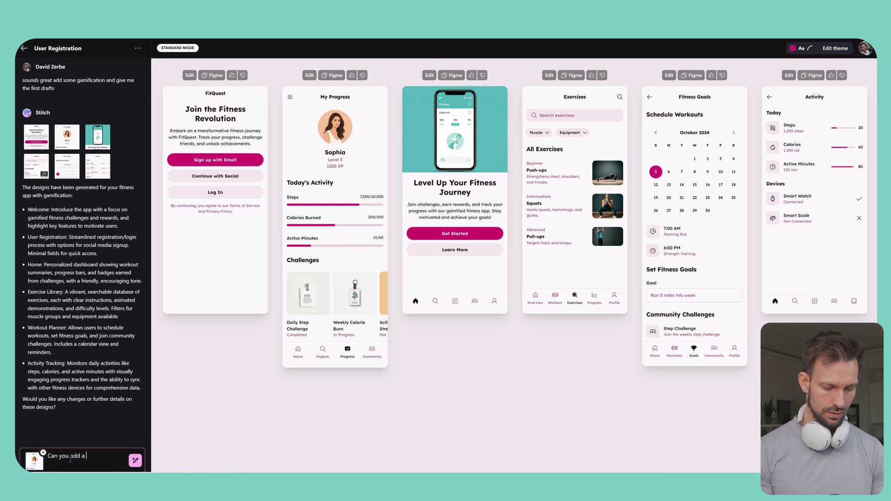
{"action": "key", "text": "BackSpace"}
{"action": "key", "text": "BackSpace"}
{"action": "type", "text": "tr"}
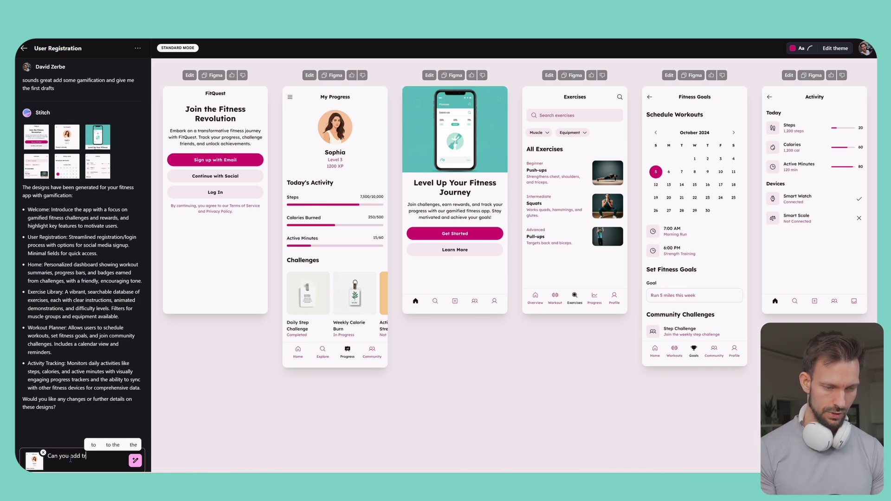
{"action": "type", "text": "ophy "}
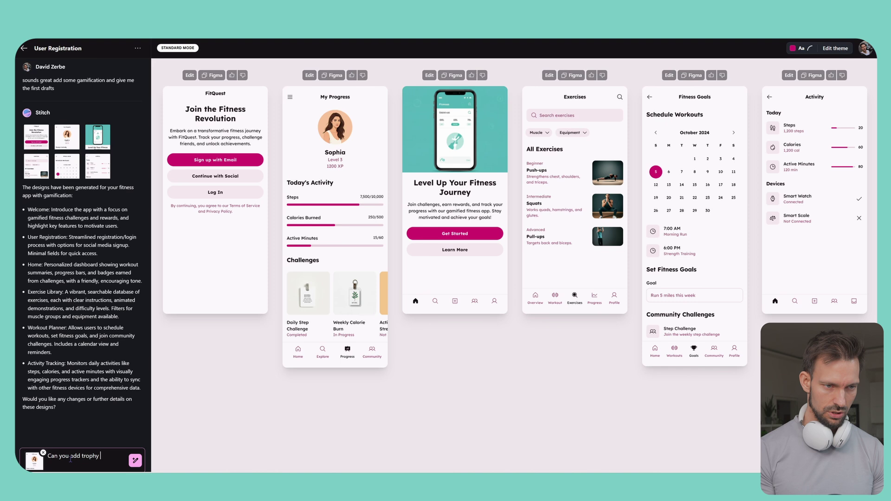
{"action": "type", "text": "collection and"}
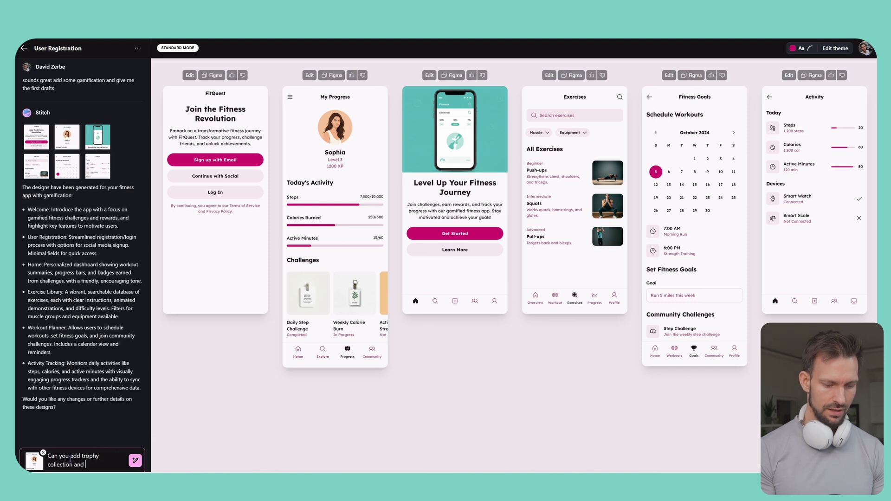
{"action": "type", "text": " an edit"}
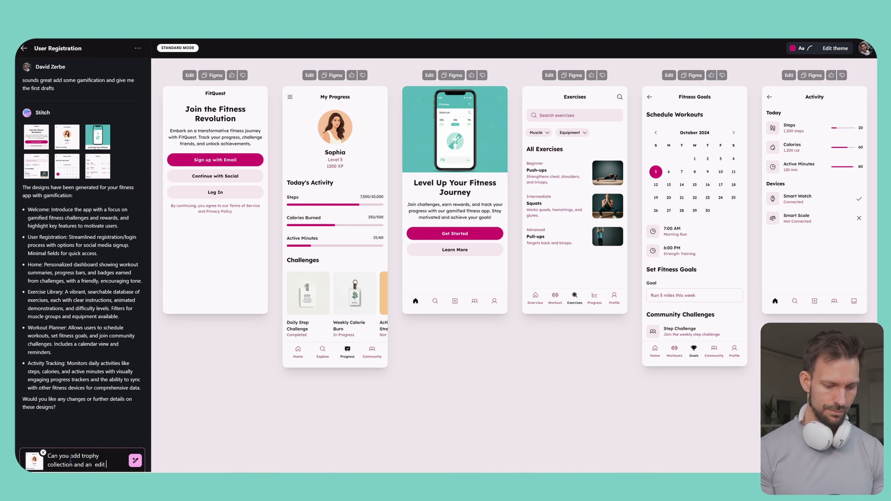
{"action": "type", "text": " profile button"}
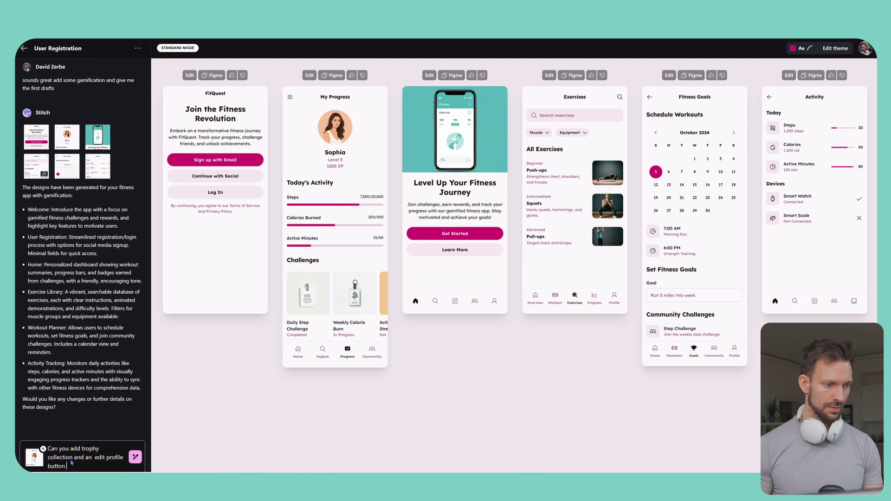
{"action": "key", "text": "Return"}
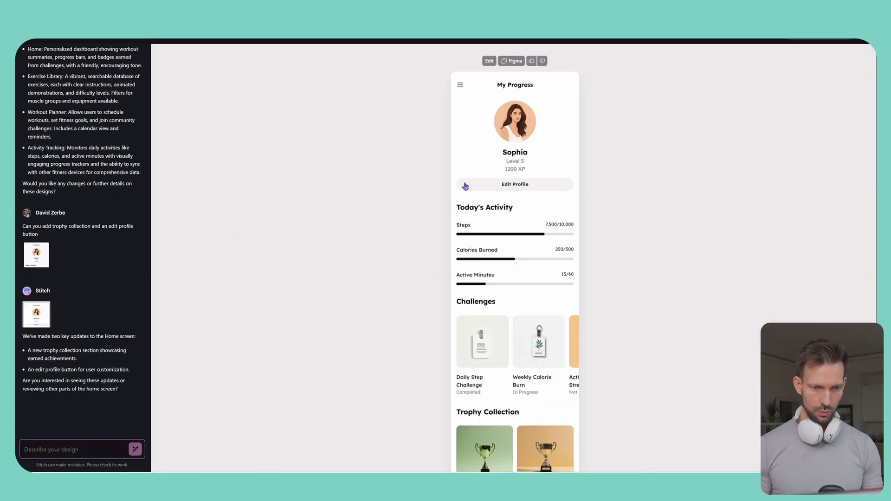
- Scroll the updated My Progress preview to check the Edit Profile button and six-trophy grid
{"action": "scroll", "coordinate": [466, 186], "scroll_direction": "down", "scroll_amount": 5}
{"action": "scroll", "coordinate": [483, 181], "scroll_direction": "up", "scroll_amount": 4}
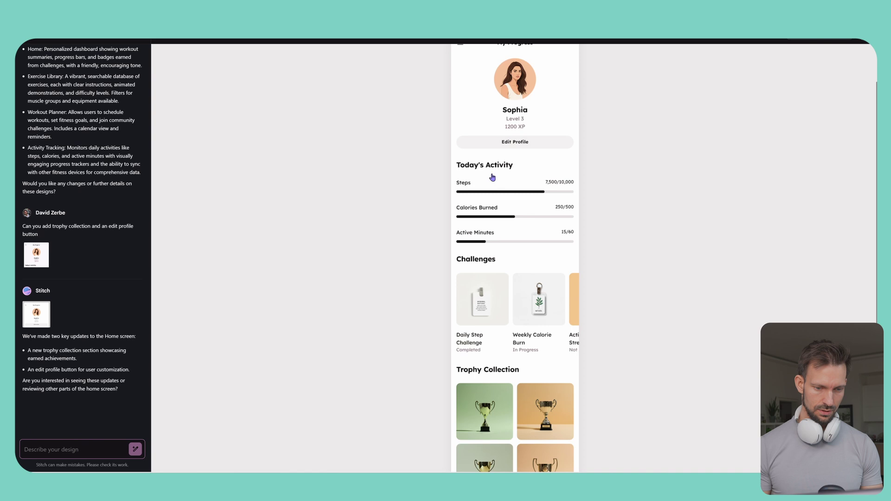
{"action": "scroll", "coordinate": [492, 177], "scroll_direction": "down", "scroll_amount": 3}
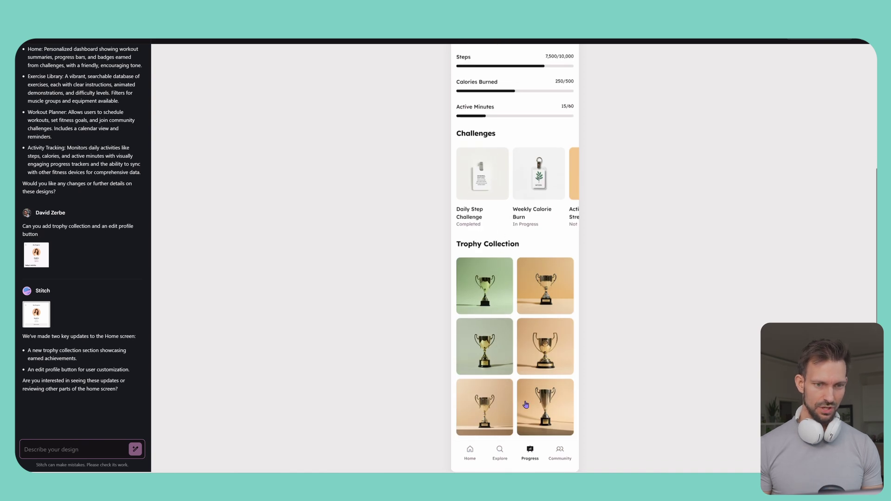
{"action": "scroll", "coordinate": [526, 405], "scroll_direction": "up", "scroll_amount": 3}
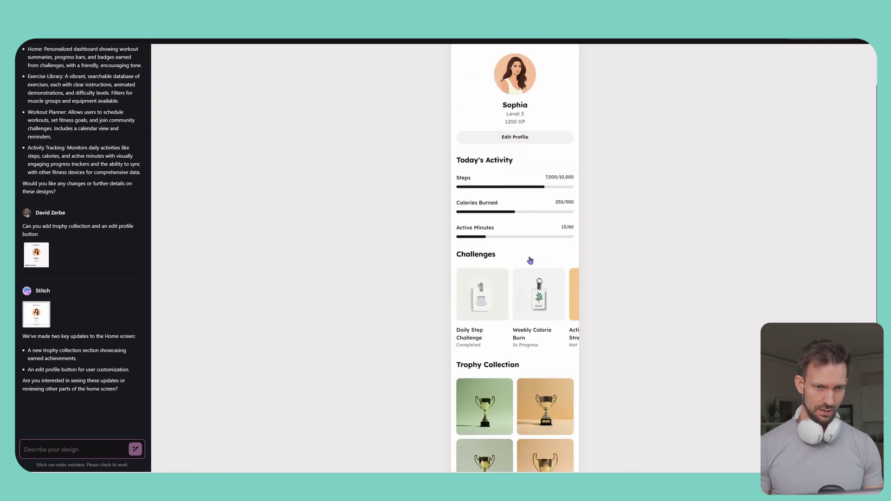
{"action": "scroll", "coordinate": [530, 260], "scroll_direction": "down", "scroll_amount": 3}
{"action": "scroll", "coordinate": [514, 211], "scroll_direction": "up", "scroll_amount": 4}
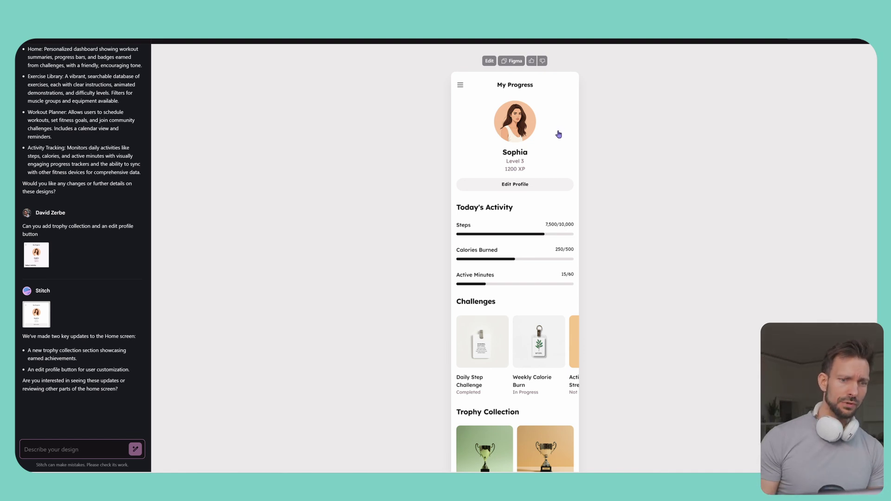
{"action": "scroll", "coordinate": [558, 135], "scroll_direction": "down", "scroll_amount": 4}
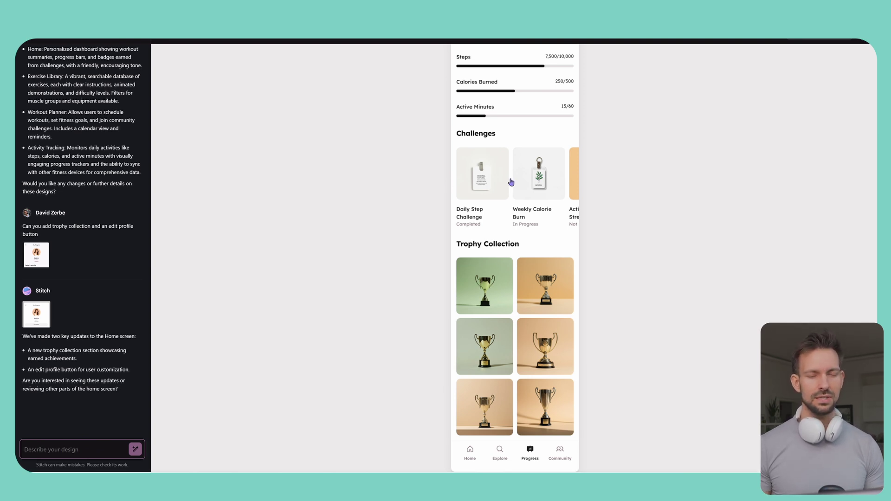
{"action": "scroll", "coordinate": [510, 182], "scroll_direction": "up", "scroll_amount": 4}
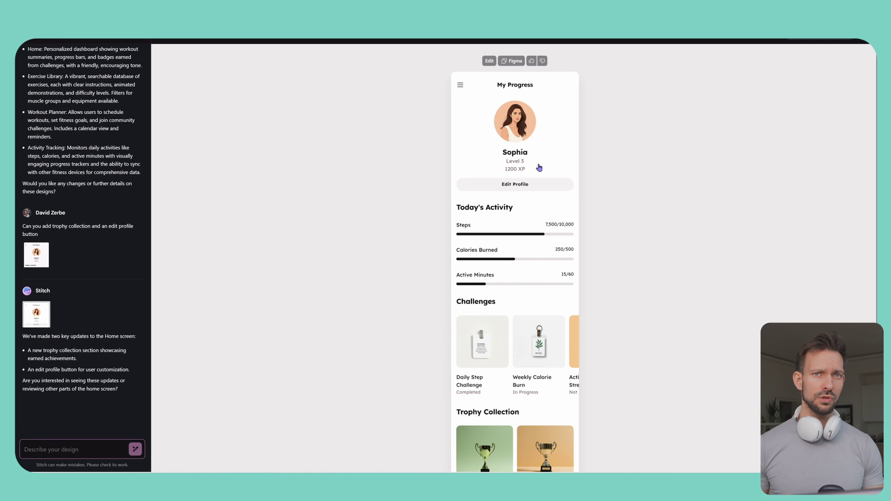